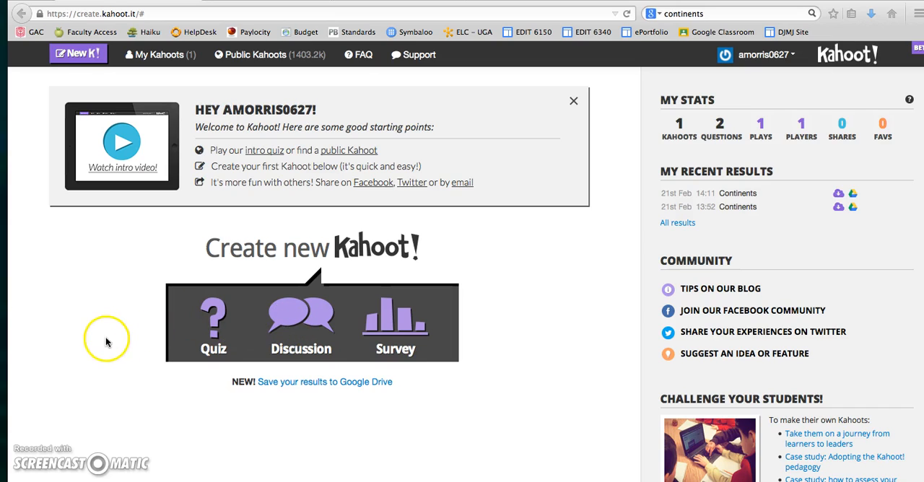
Create a new quiz named Continents.
left_click(209, 318)
left_click(214, 318)
left_click(337, 383)
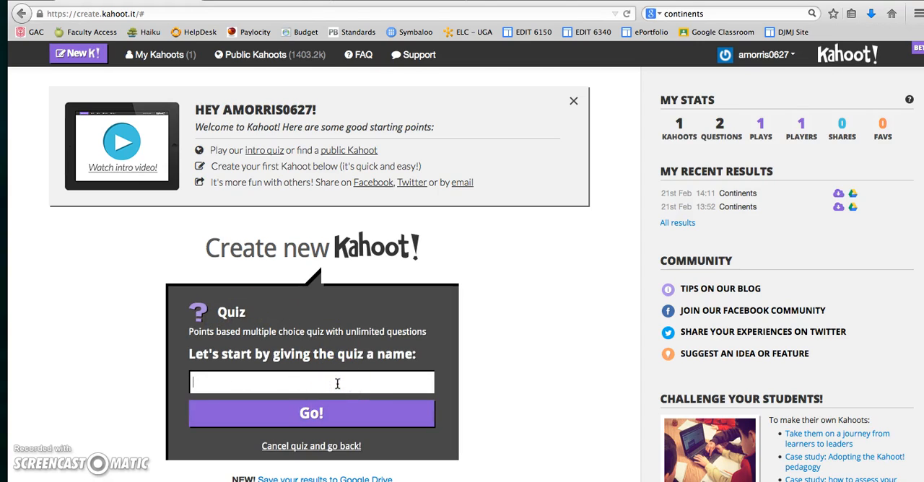
type("Continent")
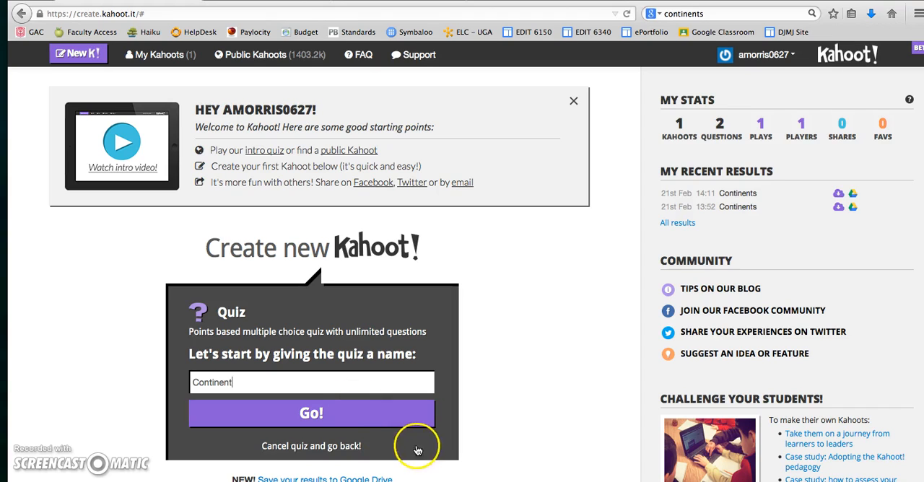
type("s")
left_click(354, 408)
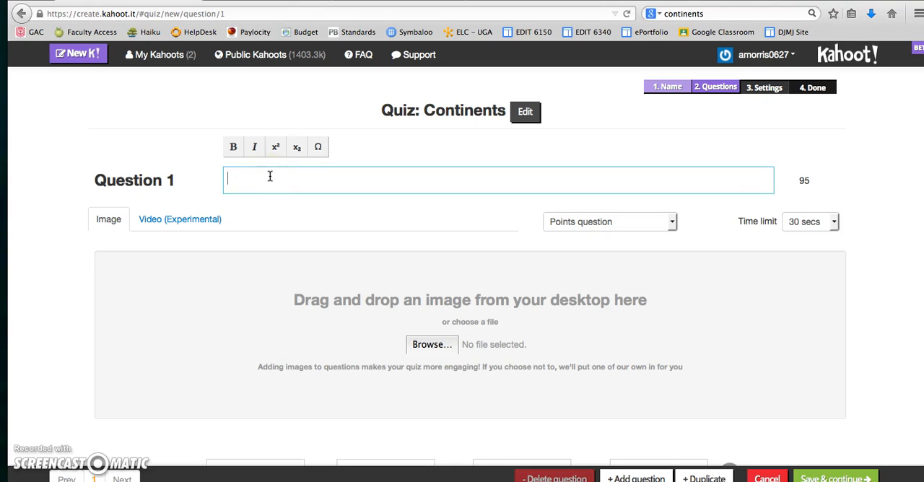
Enter "How many continents are there?" as the text of question 1.
type("W")
key("BackSpace")
type("How ma")
key("BackSpace")
type("many continents are there?")
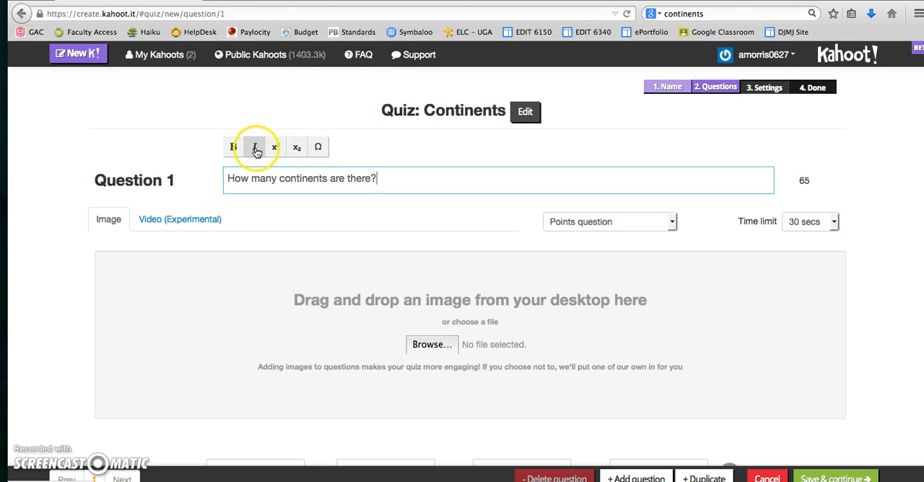
left_click(417, 193)
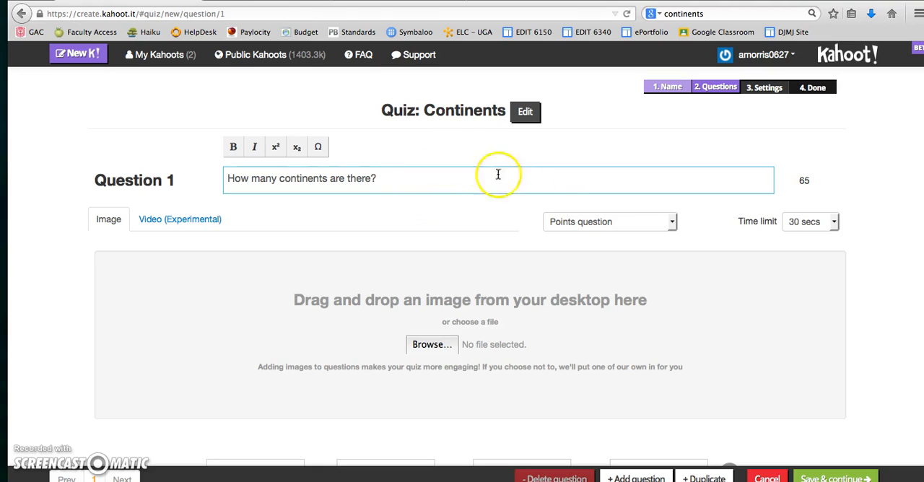
Set question 1 as a Points question with a time limit of 30 secs.
left_click(672, 224)
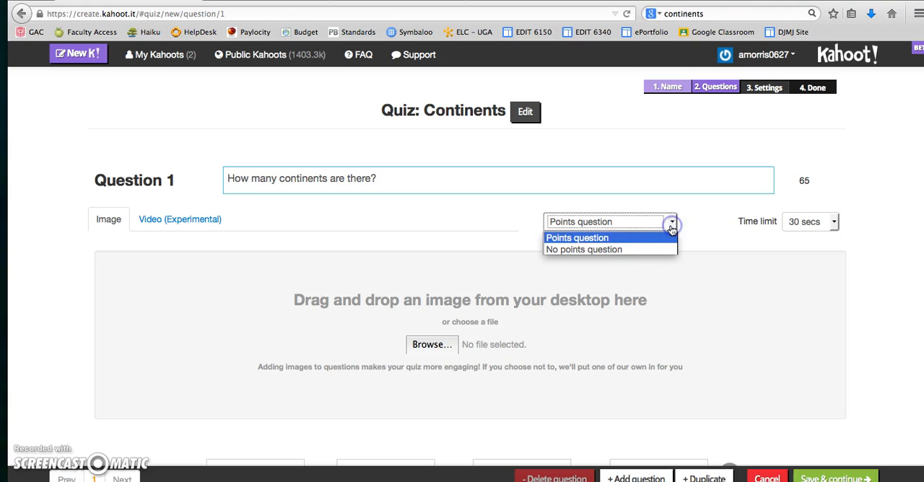
left_click(627, 238)
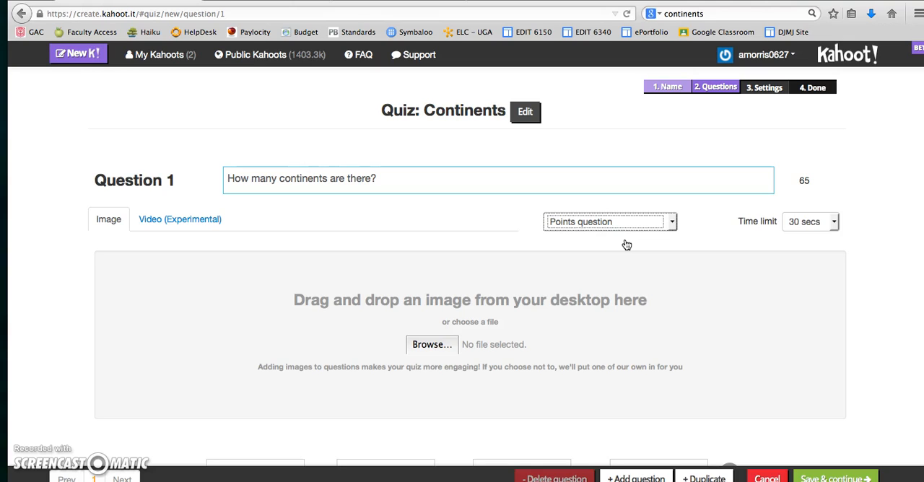
left_click(669, 224)
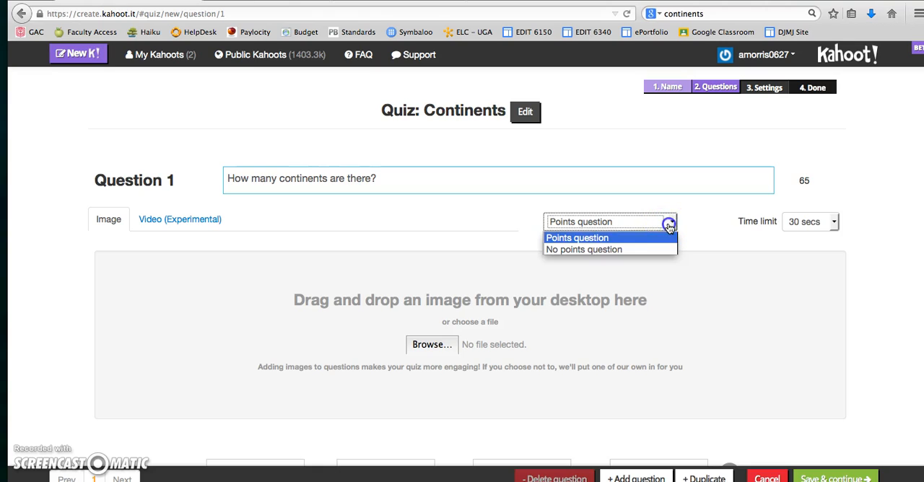
left_click(641, 239)
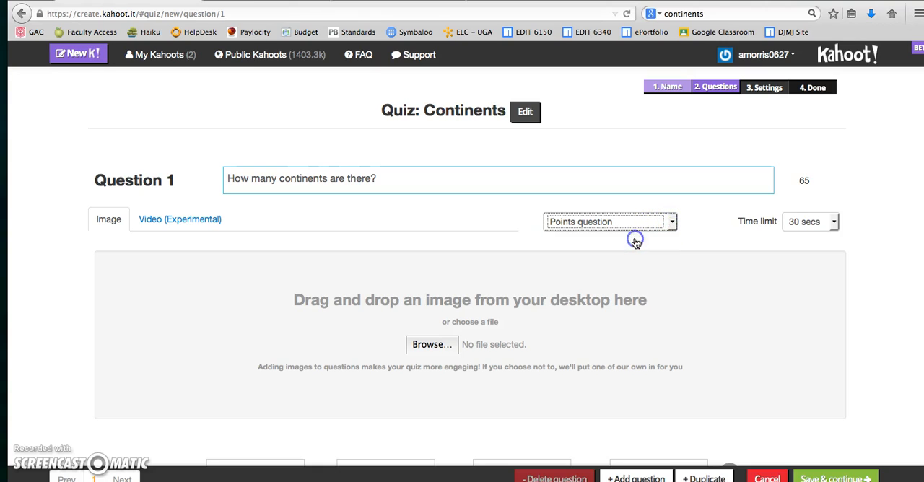
left_click(834, 224)
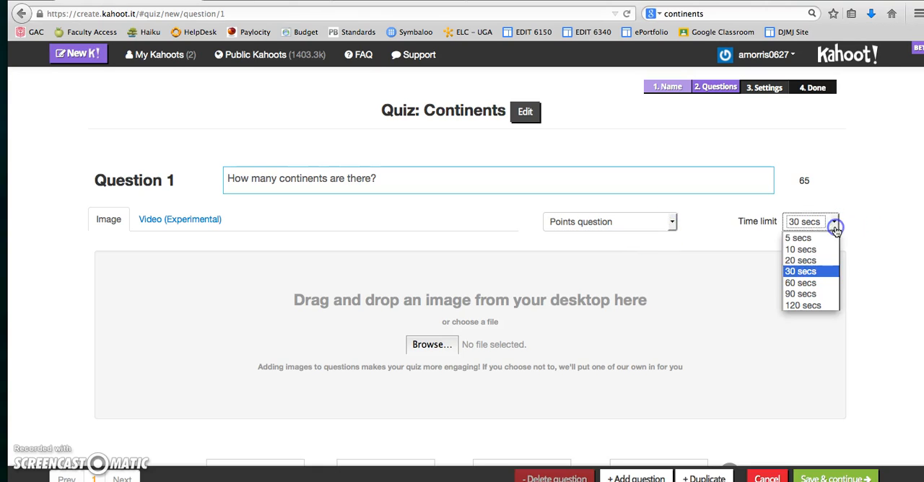
left_click(820, 272)
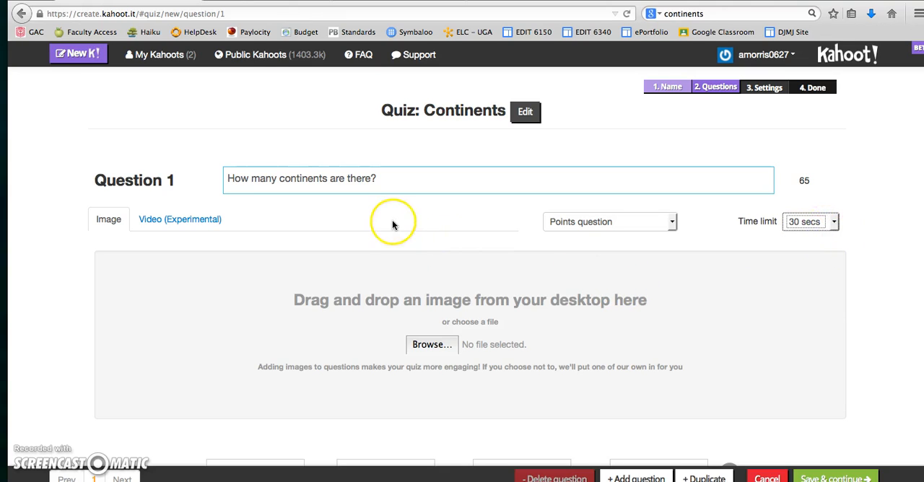
Fill in the four answer choices of question 1 with 5, 7, 8 and 10.
scroll(392, 224, "down", 2)
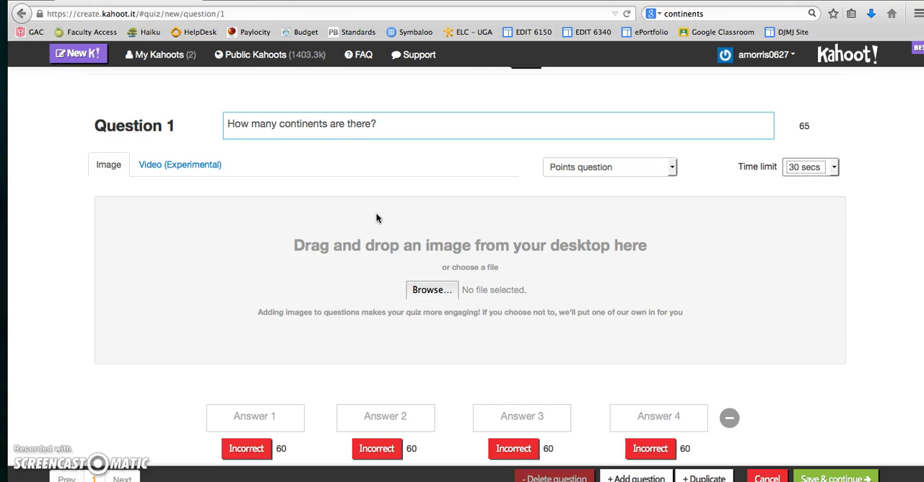
scroll(464, 223, "down", 1)
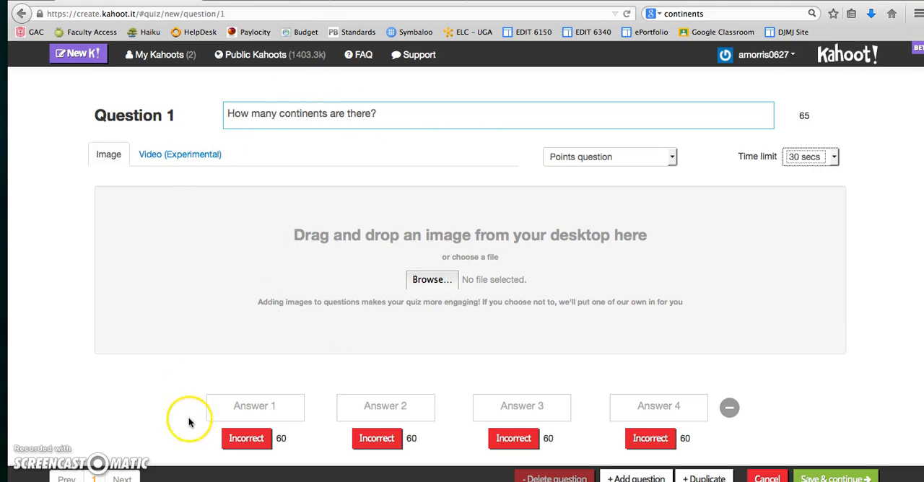
left_click(254, 412)
type("5")
left_click(378, 409)
type("7")
left_click(505, 408)
type("8")
left_click(638, 408)
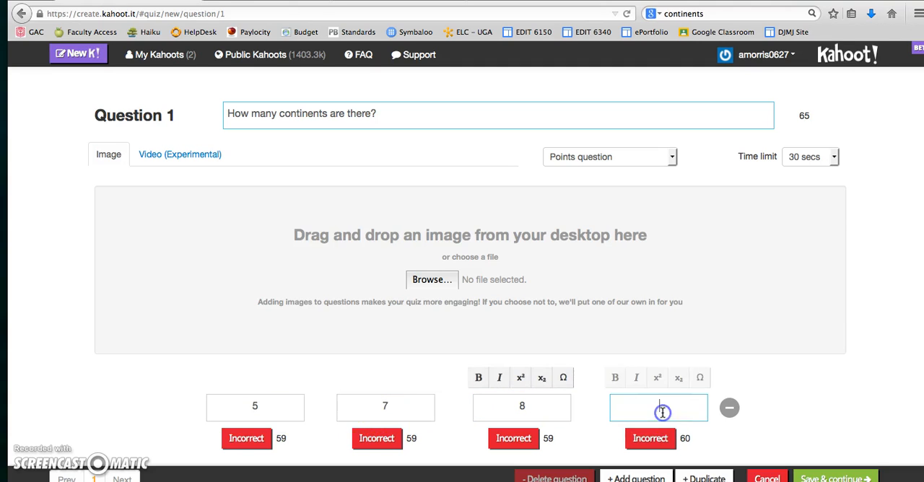
type("10")
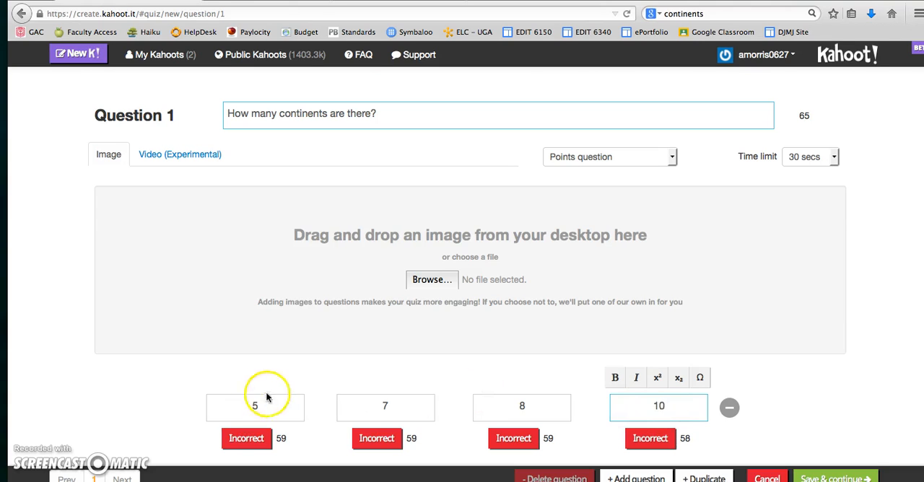
Remove the last answer choices of question 1 and restore them to four.
left_click(731, 408)
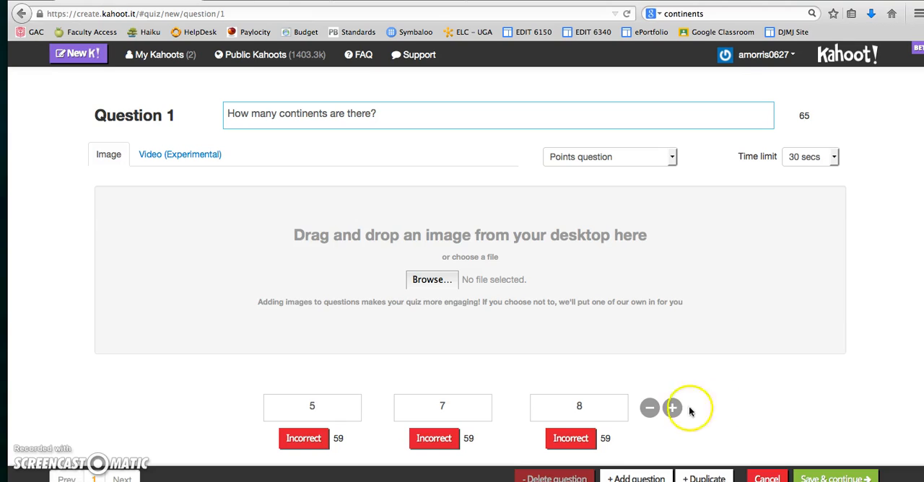
left_click(654, 408)
left_click(592, 408)
left_click(673, 409)
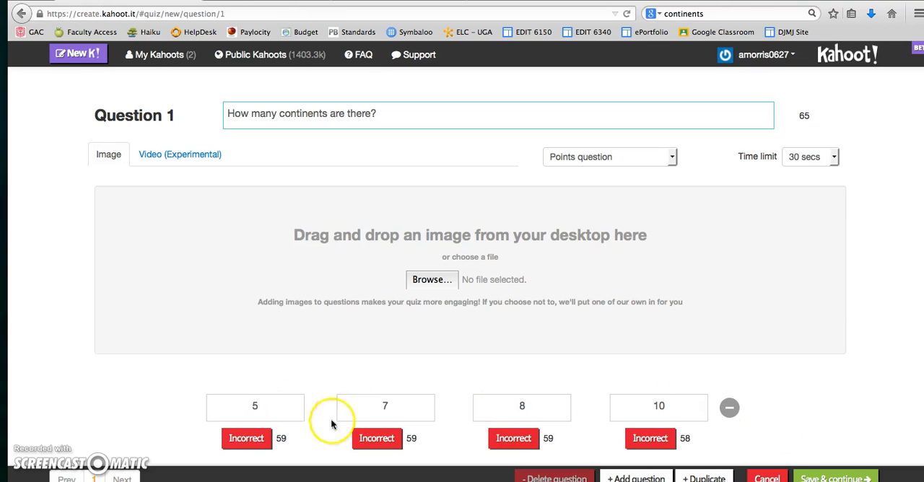
Mark 7 as the correct answer and add the Desktop JPG image starting with ac18a1c3 to question 1.
left_click(376, 439)
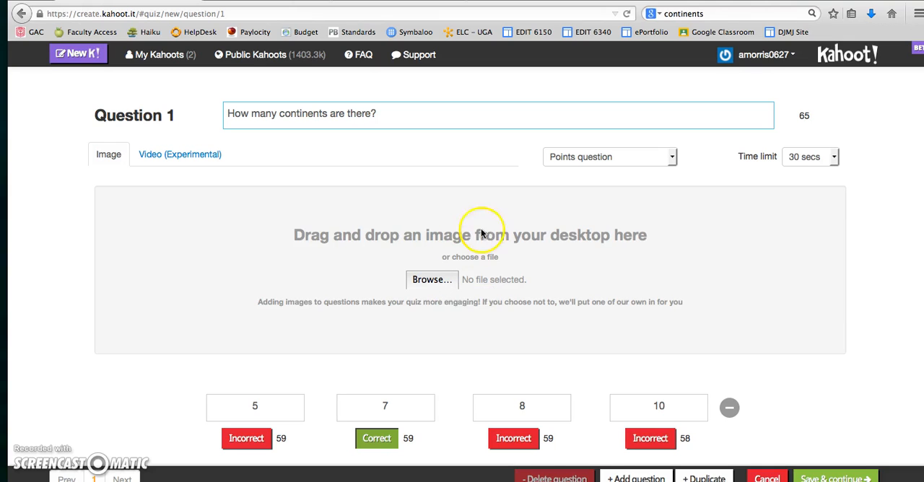
left_click(433, 280)
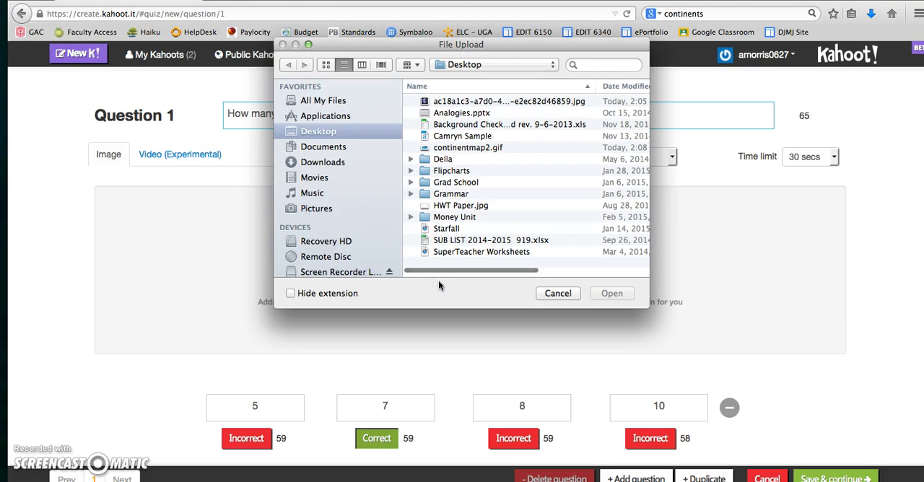
double_click(480, 101)
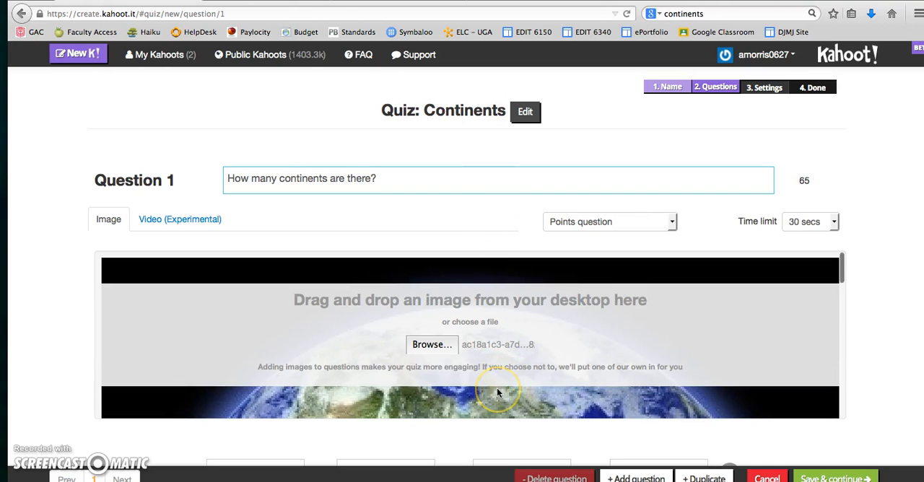
scroll(497, 392, "down", 5)
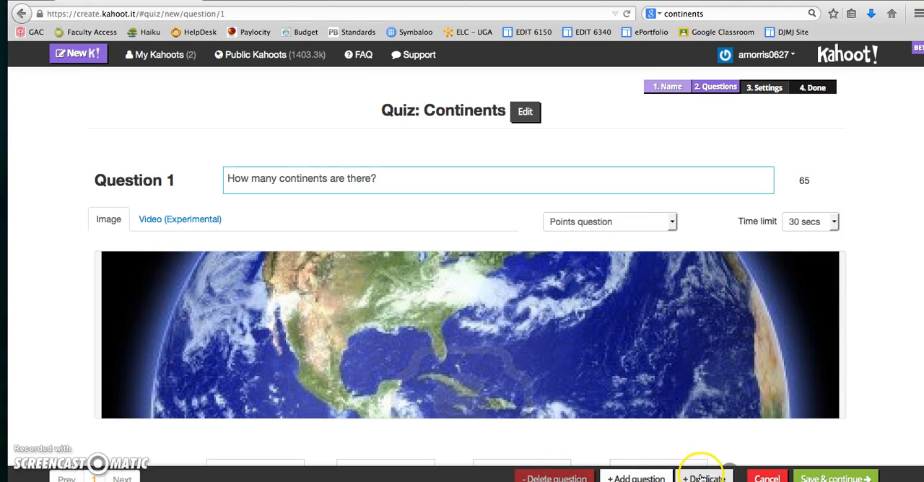
Add a second question with the text "What is the largest continent?".
left_click(635, 478)
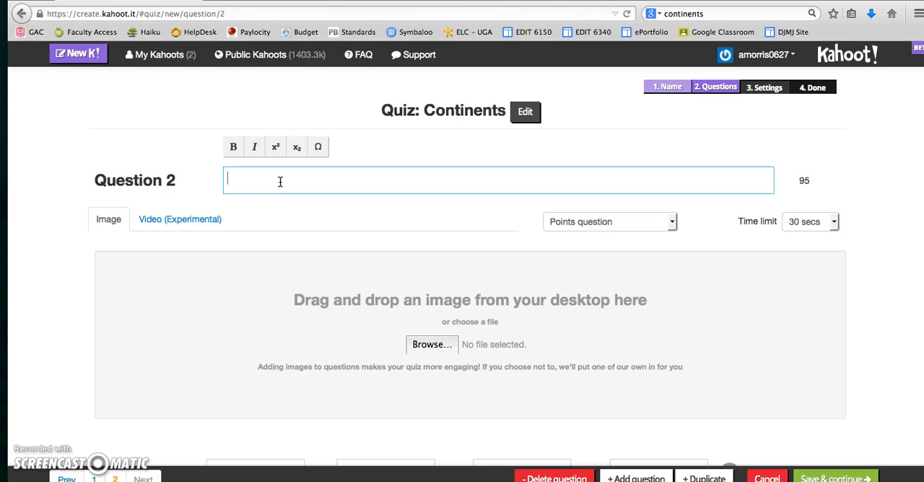
type("What")
type(" is the")
type(" larges")
type("t")
type(" contine")
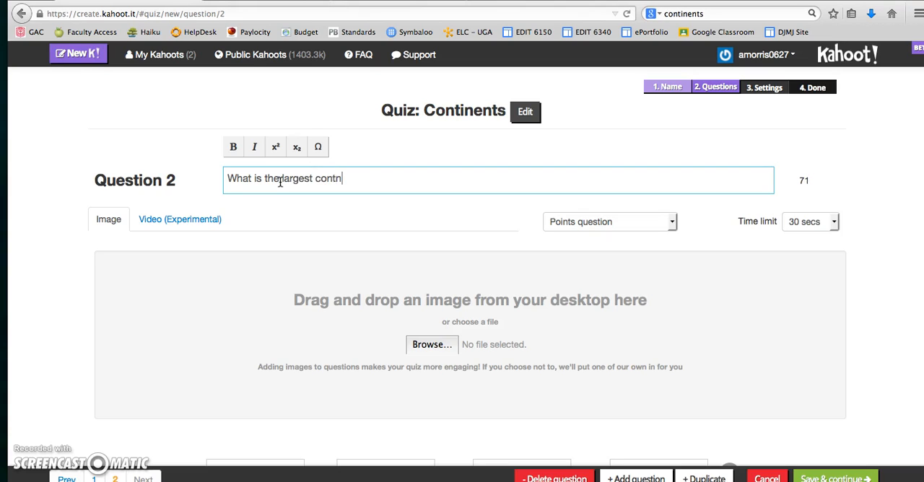
type("nt?")
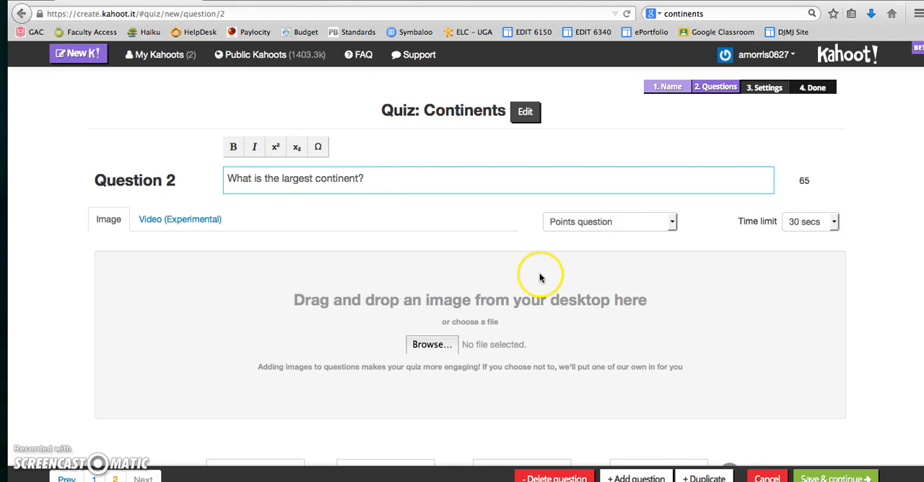
Fill in the answer choices of question 2 with Asia, Europe, Australia and Africa.
scroll(722, 300, "down", 2)
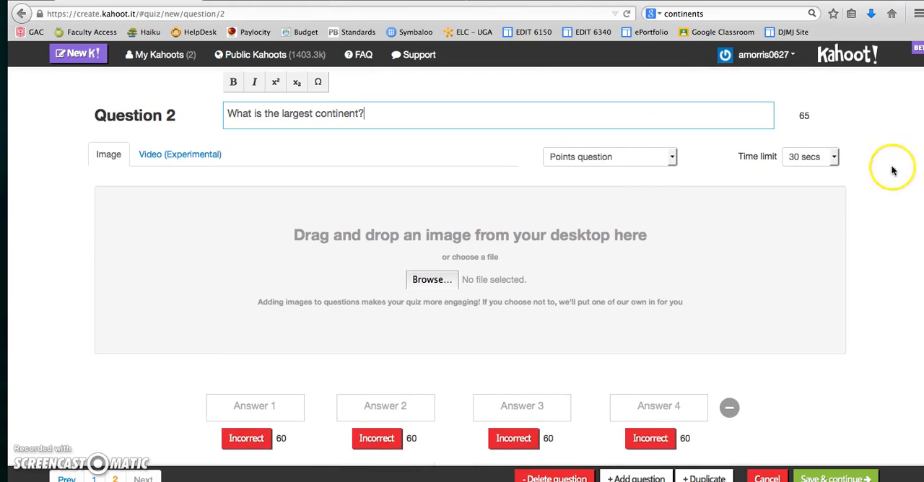
left_click(233, 418)
type("Asia")
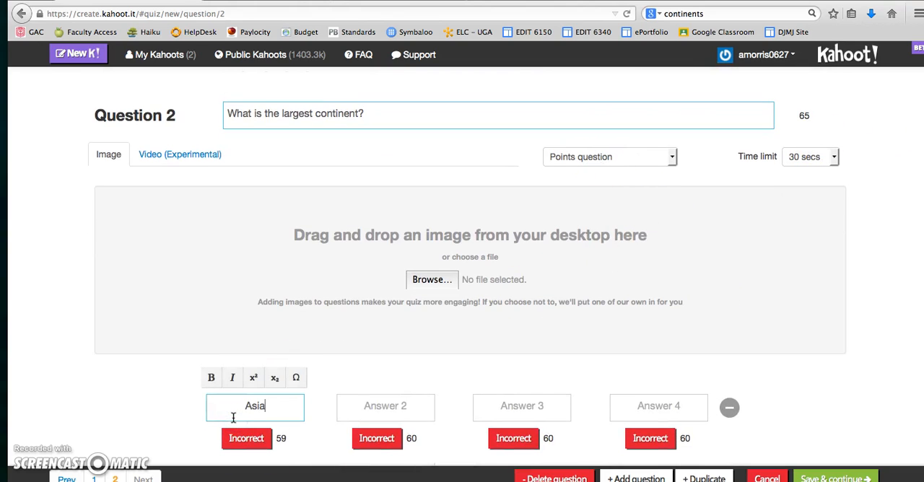
key("Tab")
type("E")
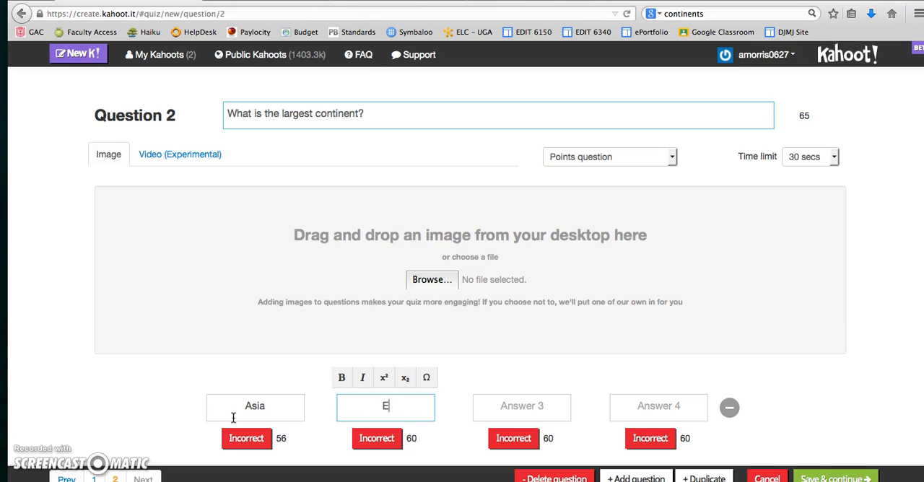
type("urope")
key("Tab")
type("Australia")
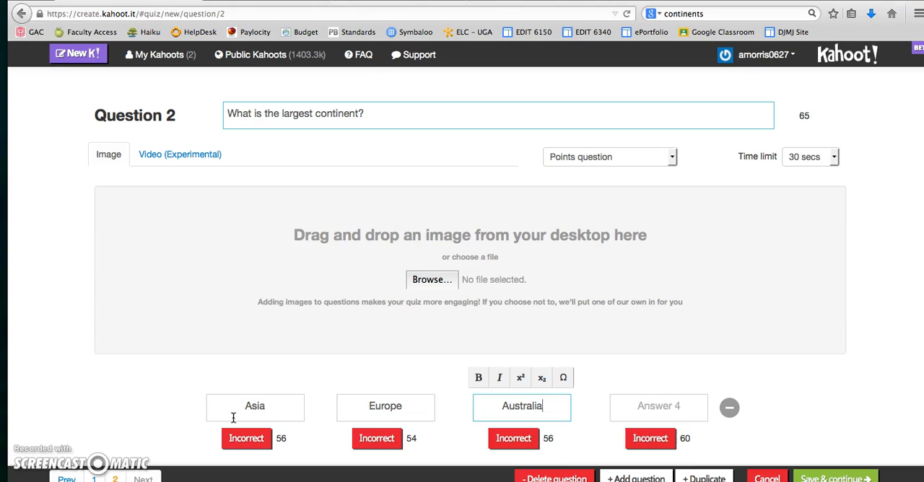
key("Tab")
type("Afica")
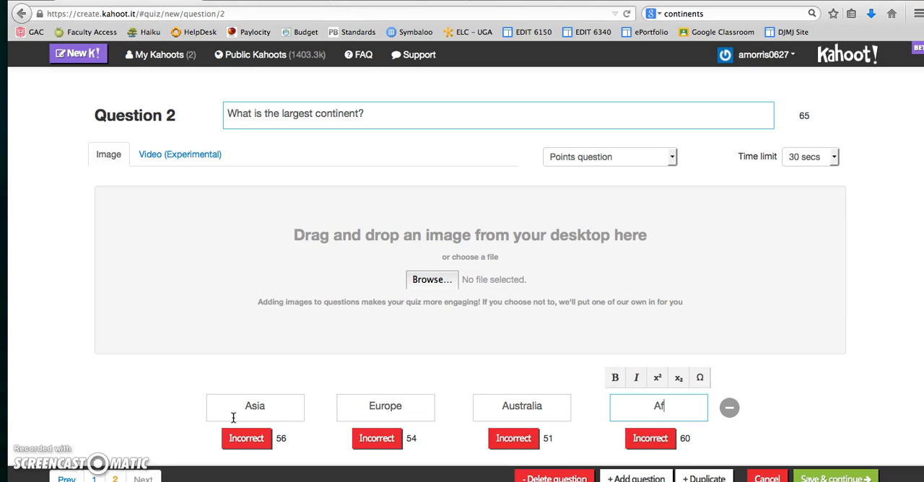
key("BackSpace")
key("BackSpace")
key("BackSpace")
type("rica")
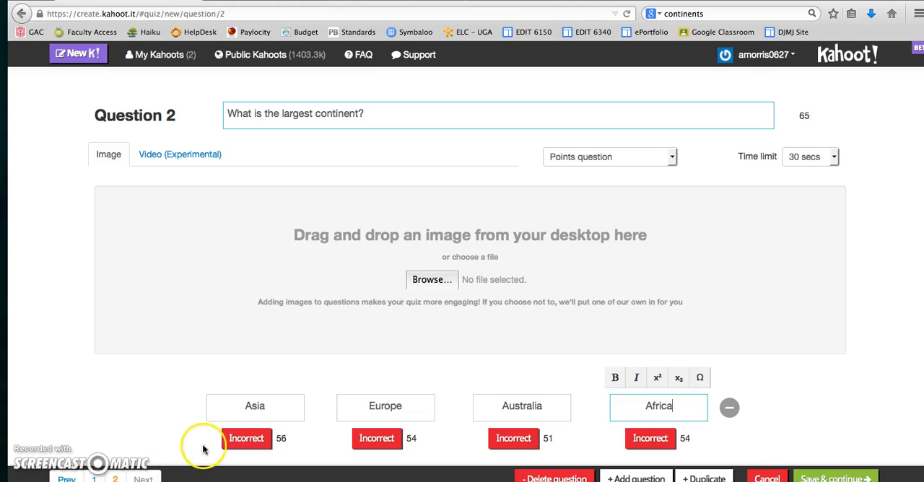
Mark Asia as the correct answer of question 2 and remove the fourth answer choice, Africa.
left_click(244, 440)
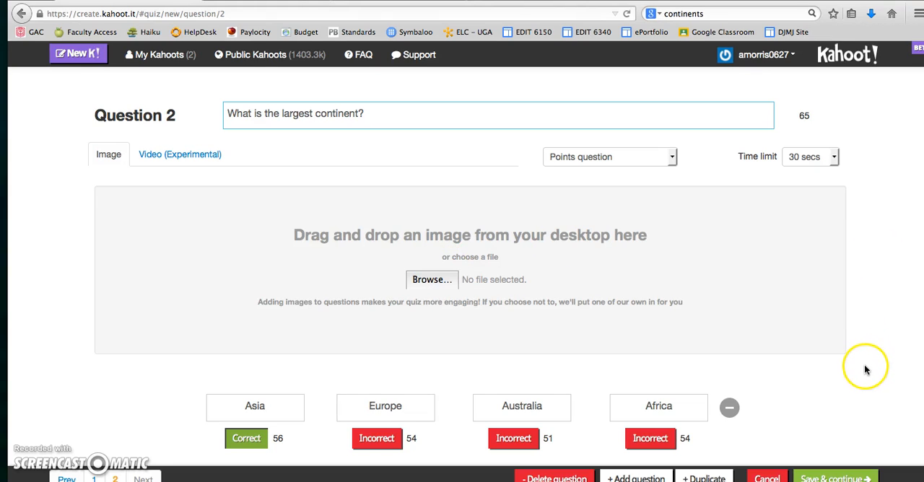
left_click(729, 407)
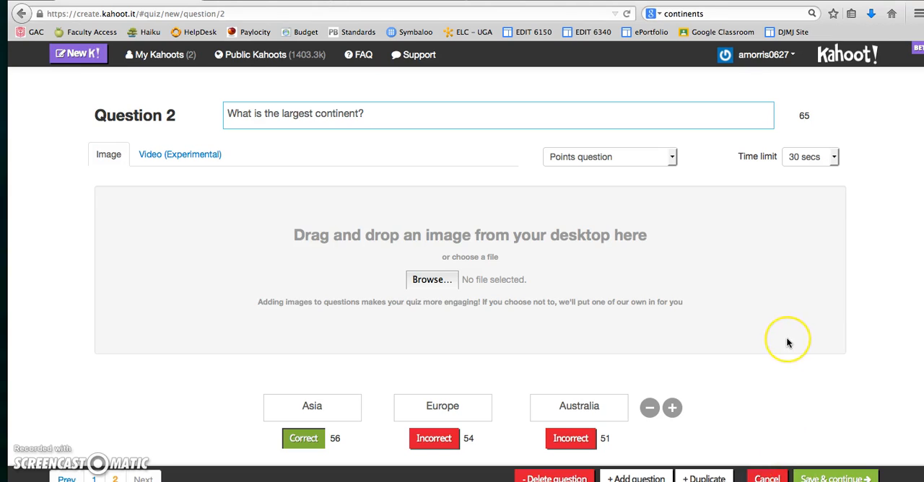
Save the questions in their existing order and continue to the quiz settings.
left_click(831, 478)
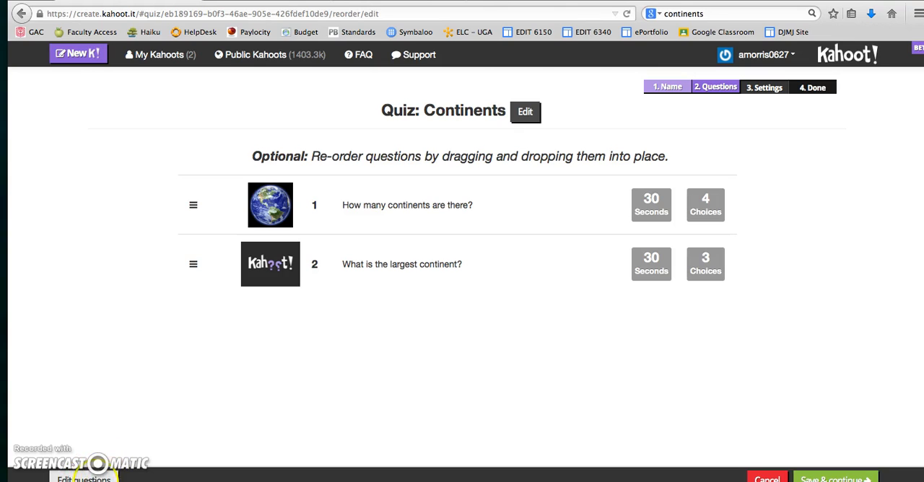
left_click(842, 479)
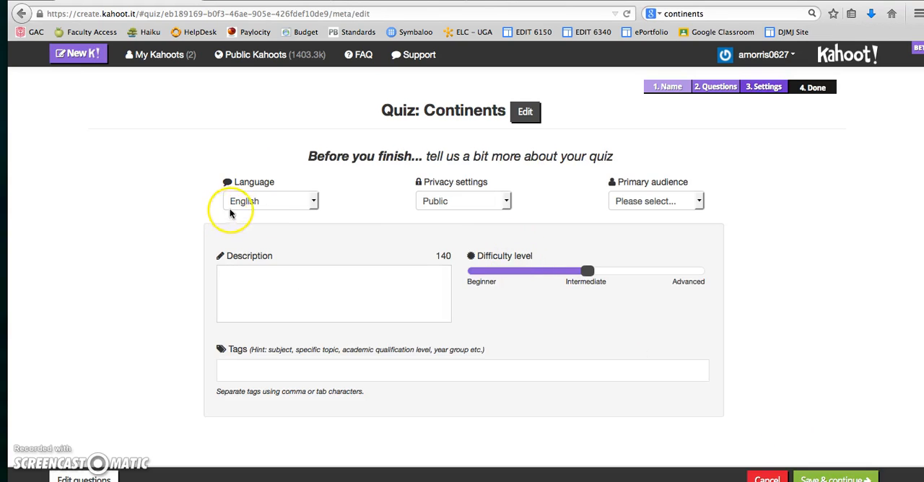
Set the quiz's privacy to Private and its primary audience to School.
left_click(506, 201)
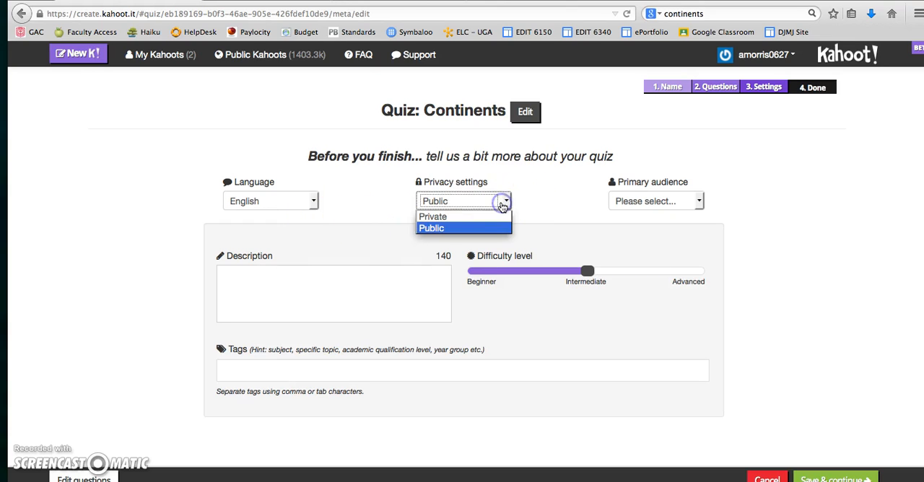
left_click(473, 217)
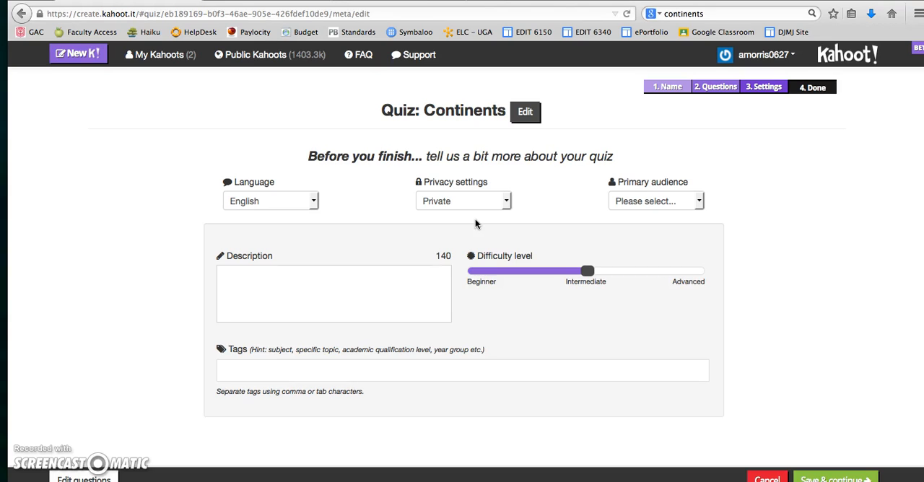
left_click(685, 210)
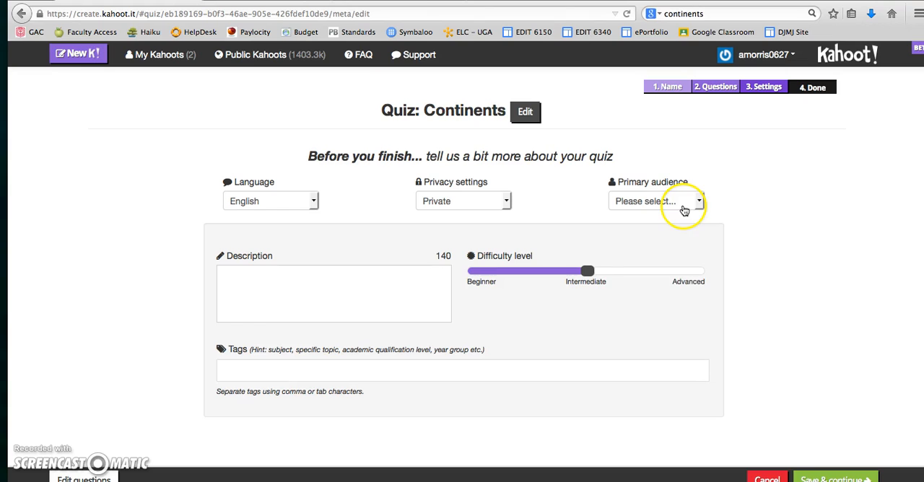
left_click(684, 210)
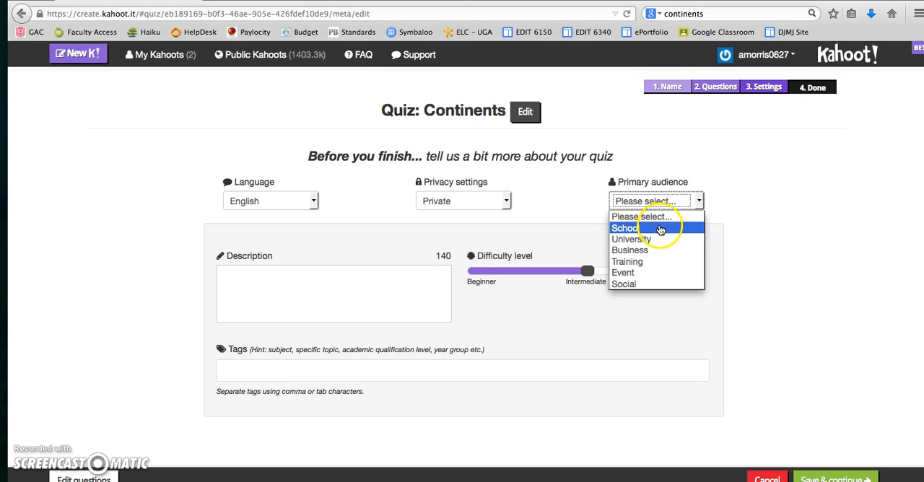
left_click(659, 230)
Enter the description "1st grade continent quiz" and set the difficulty level to Beginner.
left_click(264, 281)
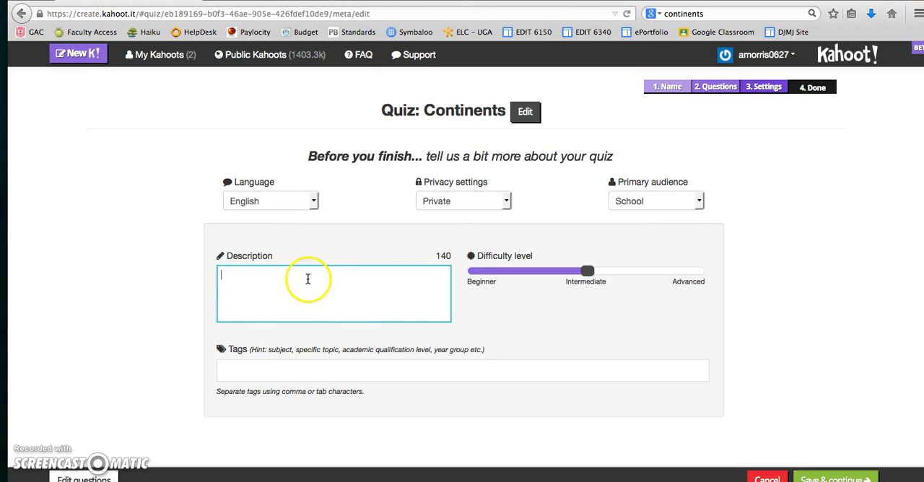
type("1st grade continent quiz")
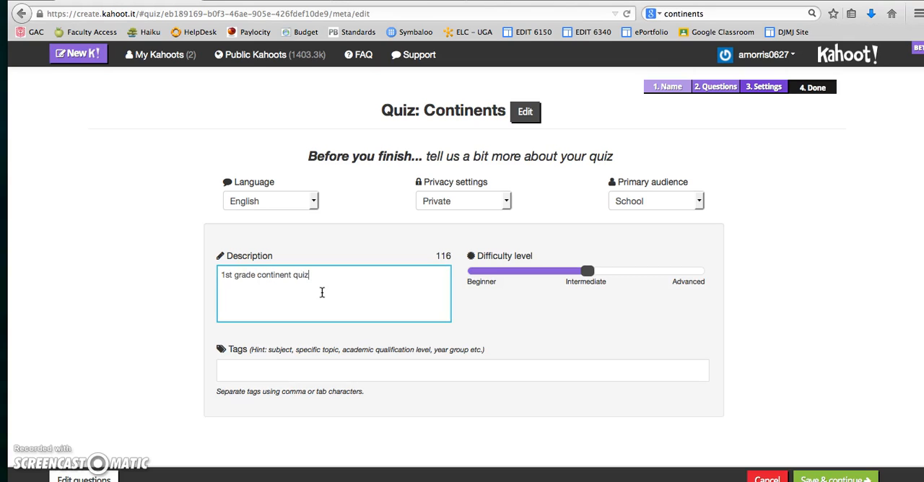
left_click(469, 279)
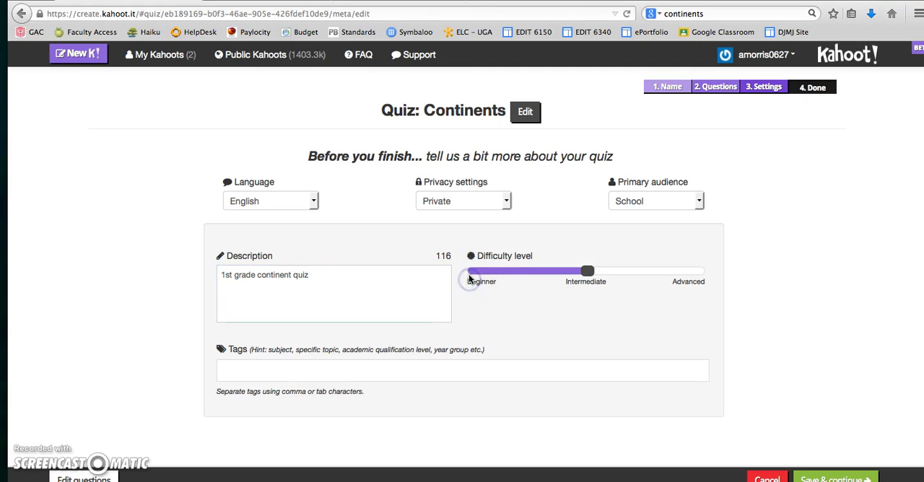
Add the tags "continents" and "1st grade" to the quiz, and save the settings to continue to the cover image.
left_click(260, 370)
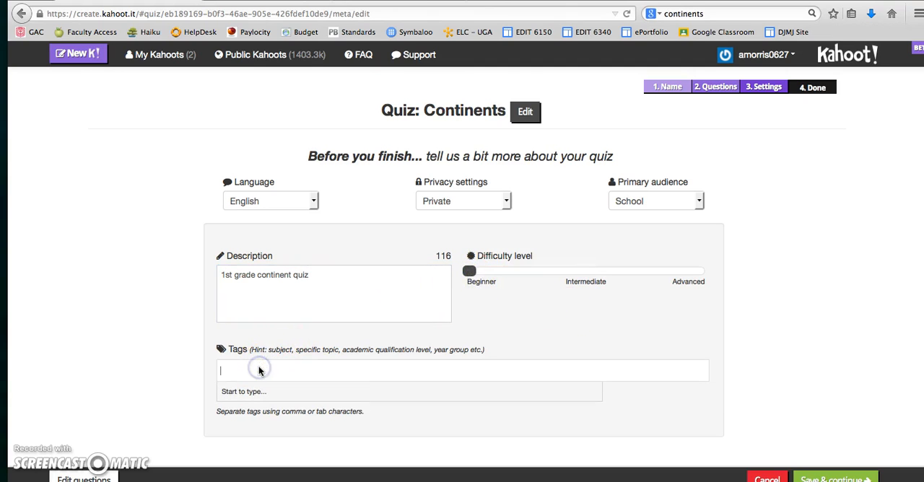
type("continents")
key("Return")
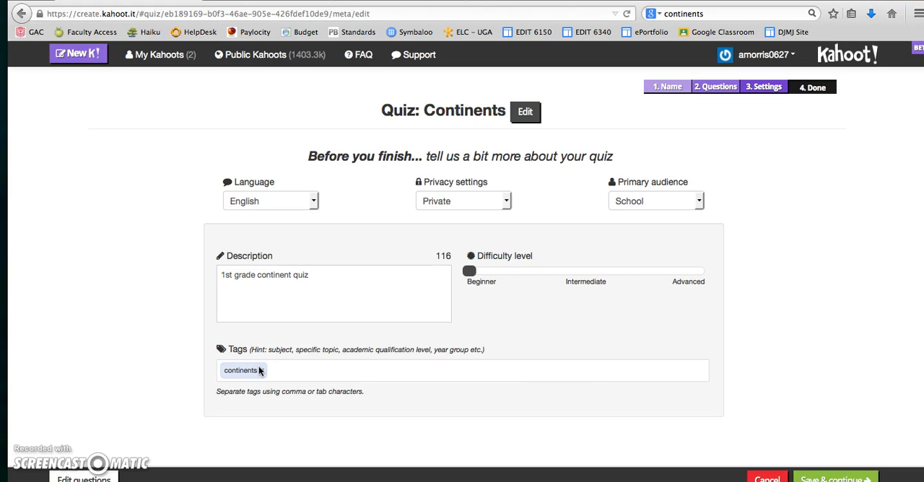
left_click(317, 370)
type("1")
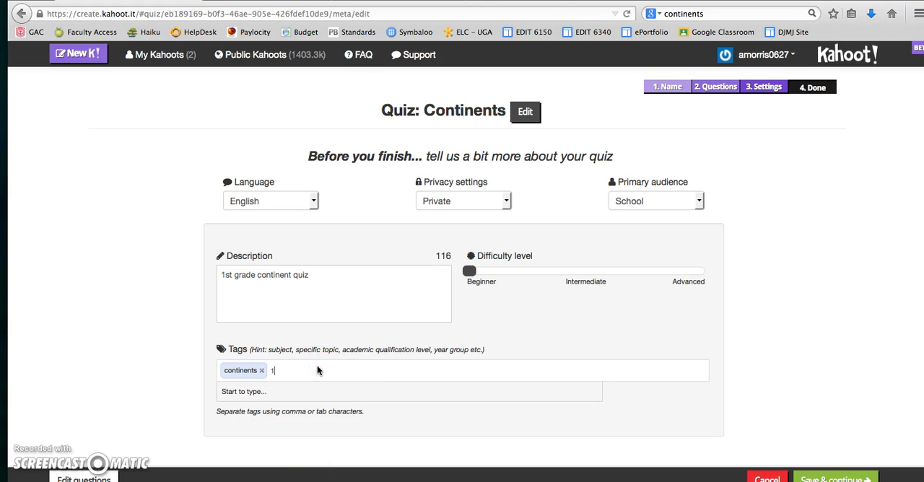
type("st grade")
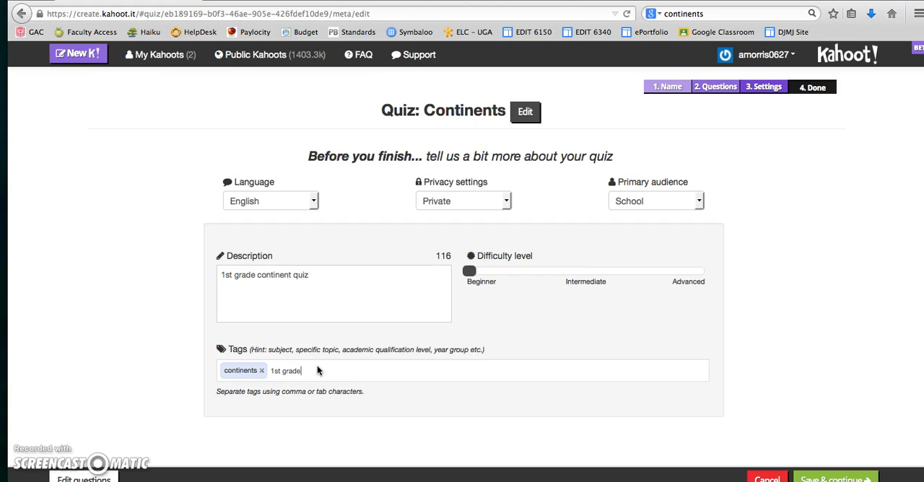
left_click(262, 406)
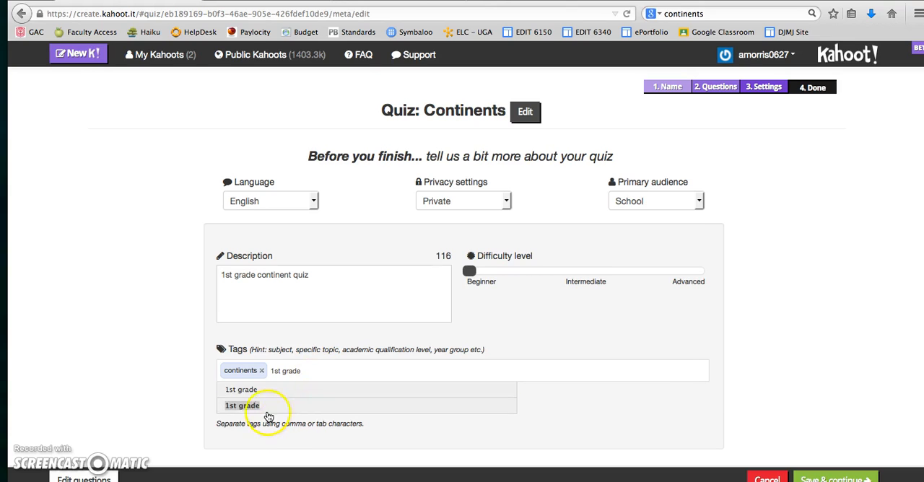
left_click(483, 352)
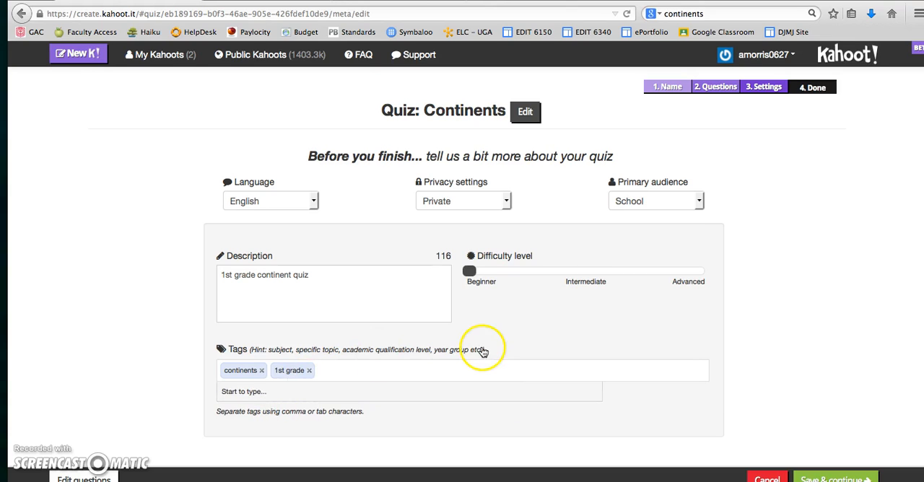
left_click(826, 479)
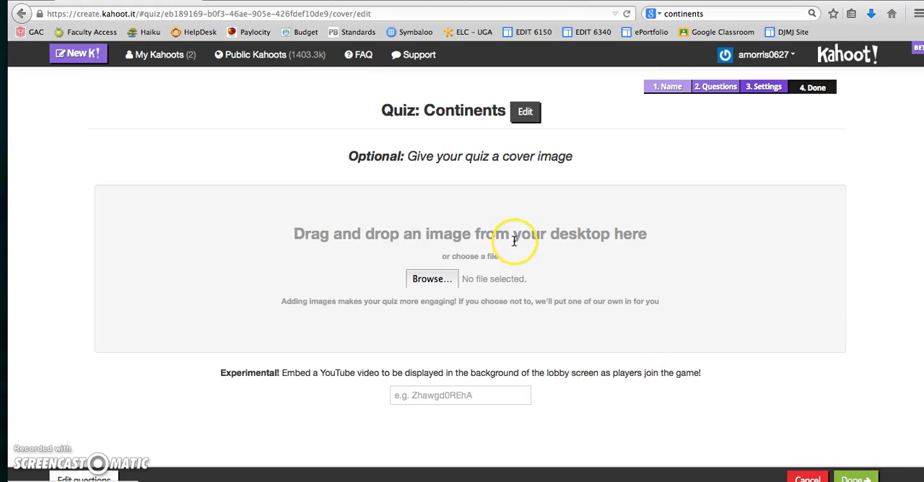
Upload continentmap2.gif from the Desktop as the quiz's cover image and finish creating the quiz.
left_click(432, 280)
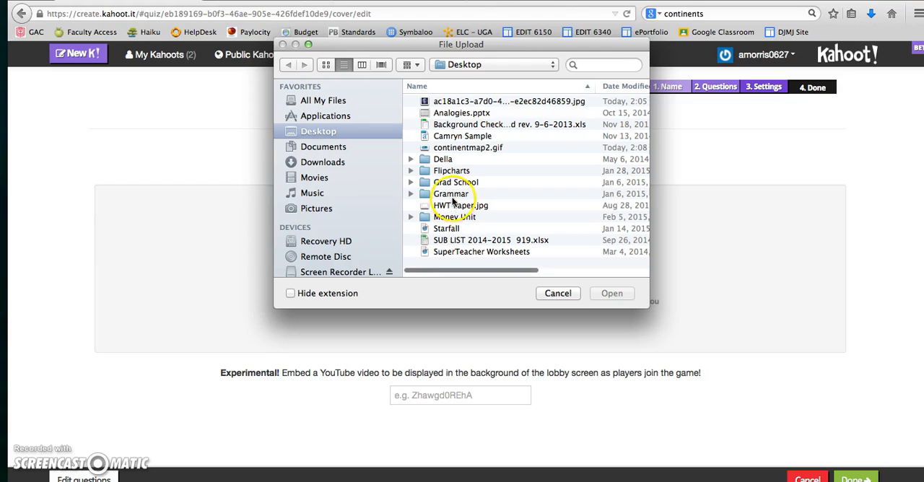
double_click(489, 148)
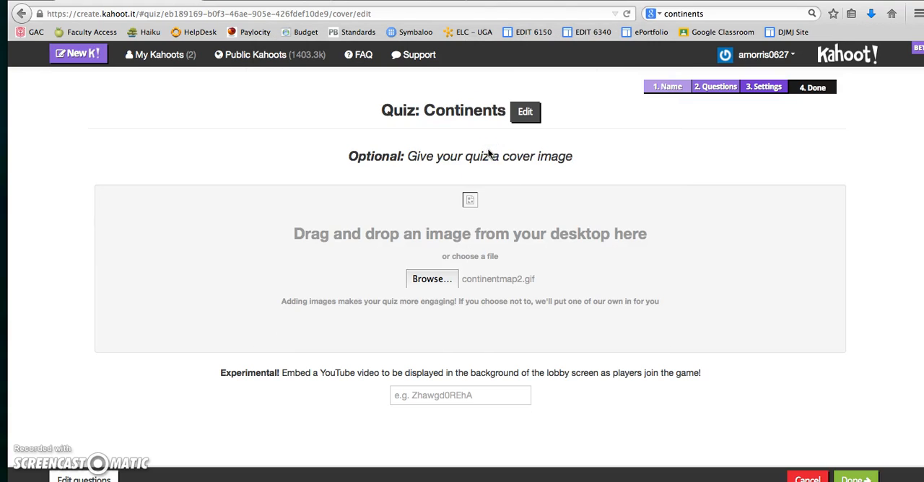
left_click(519, 264)
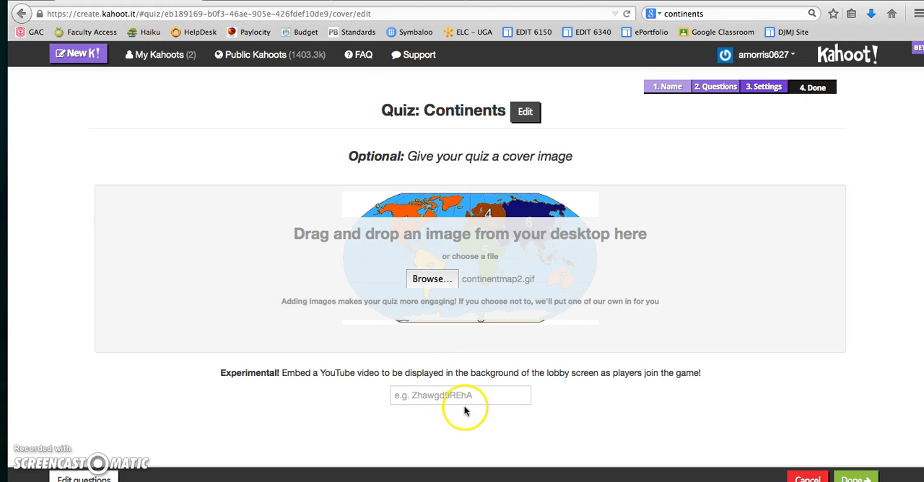
left_click(857, 479)
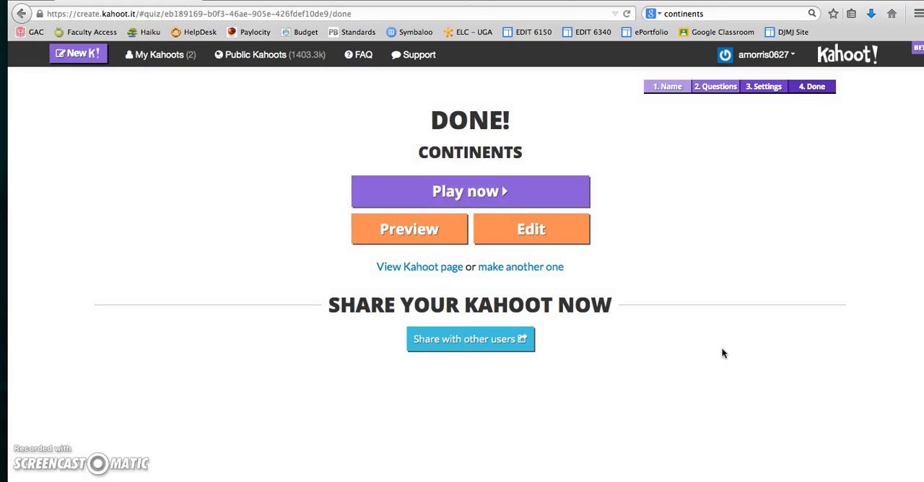
Play the finished Continents quiz and launch its game lobby with the existing game options.
left_click(482, 197)
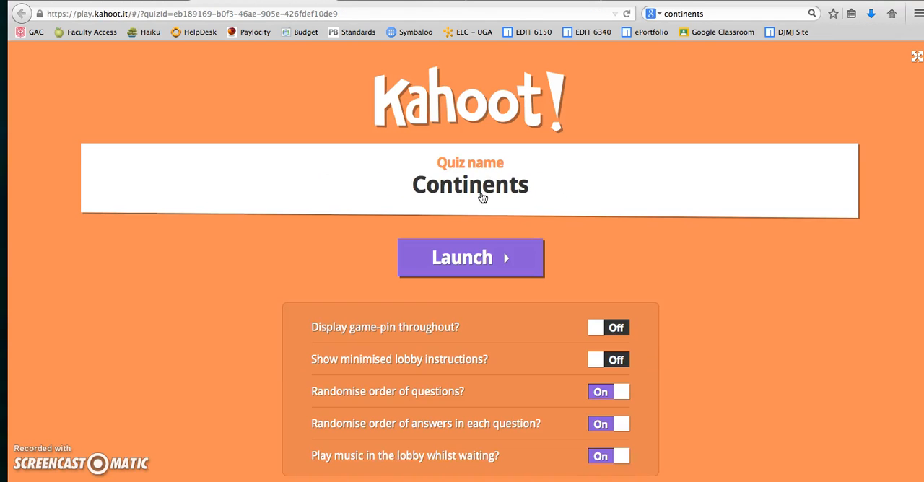
scroll(720, 279, "down", 2)
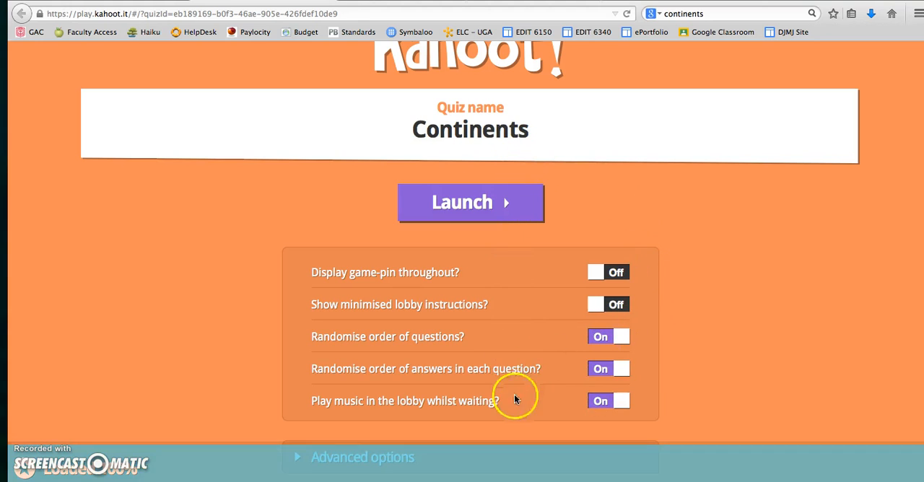
left_click(503, 198)
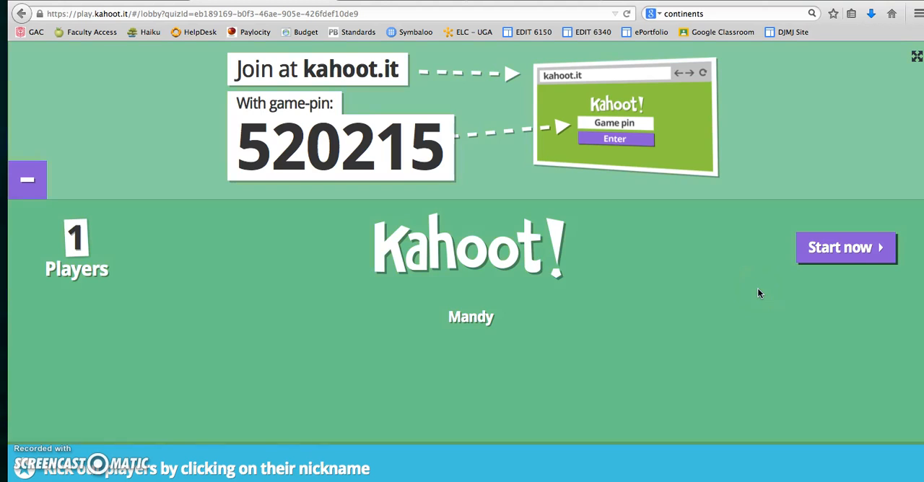
Start the game with the joined player and advance past the first question's results and scoreboard.
left_click(852, 247)
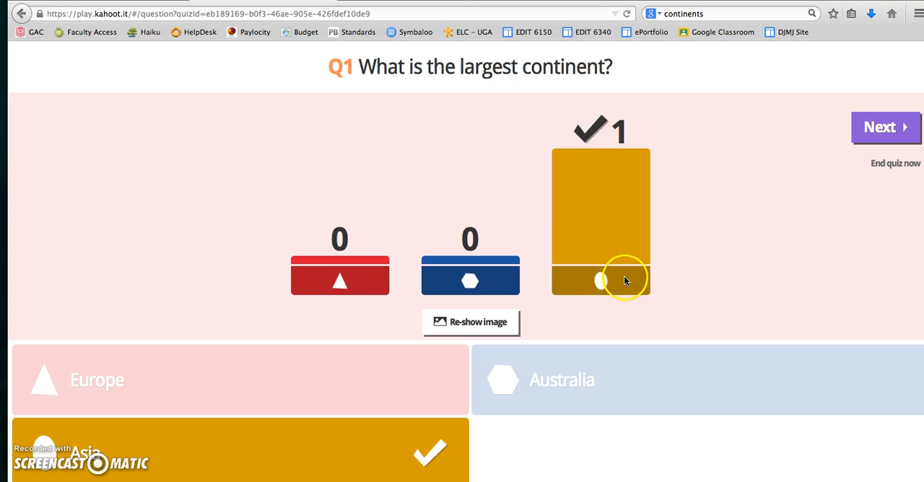
left_click(887, 128)
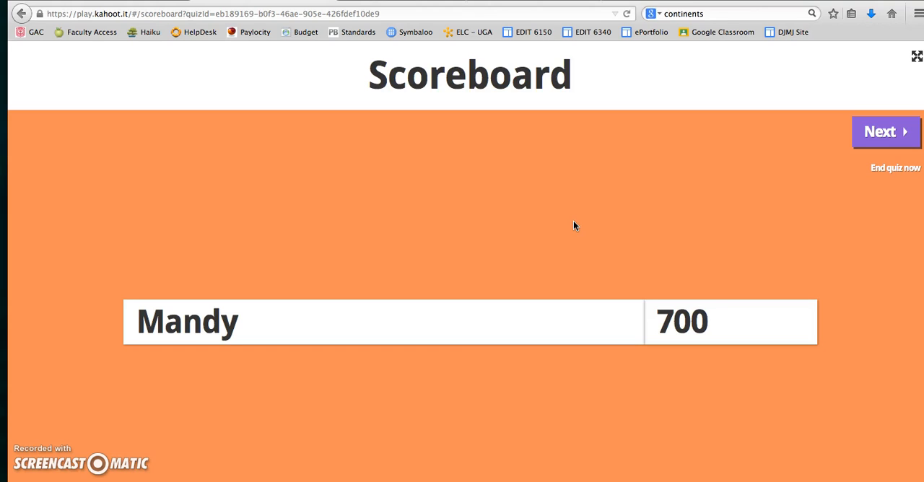
left_click(892, 136)
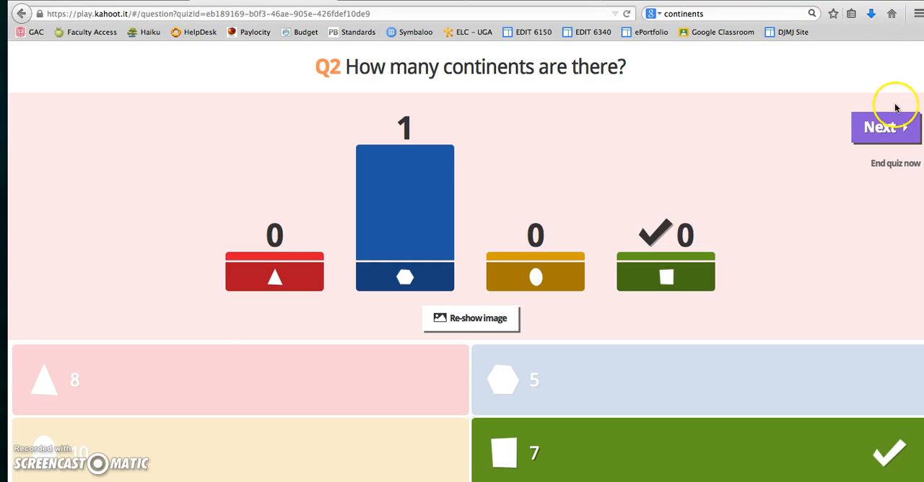
Advance past the second question's results to the winner, and proceed through the feedback ratings to the final scoreboard.
left_click(882, 125)
left_click(874, 133)
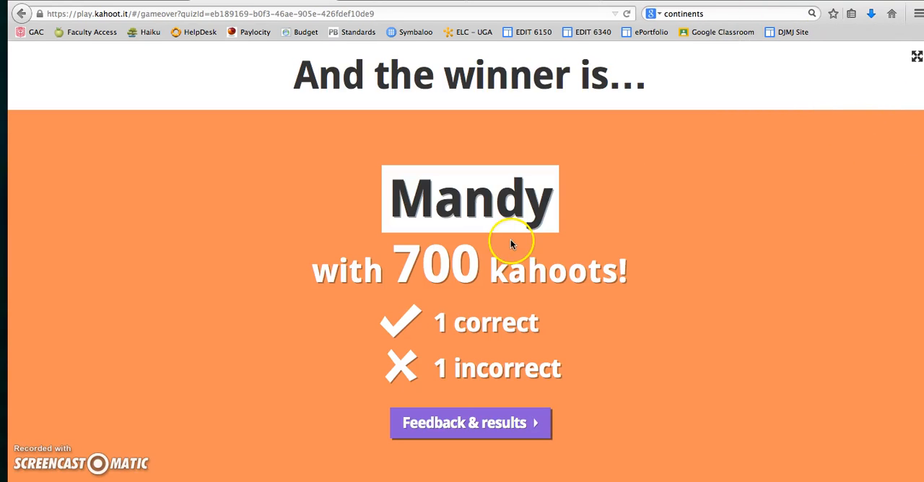
left_click(441, 424)
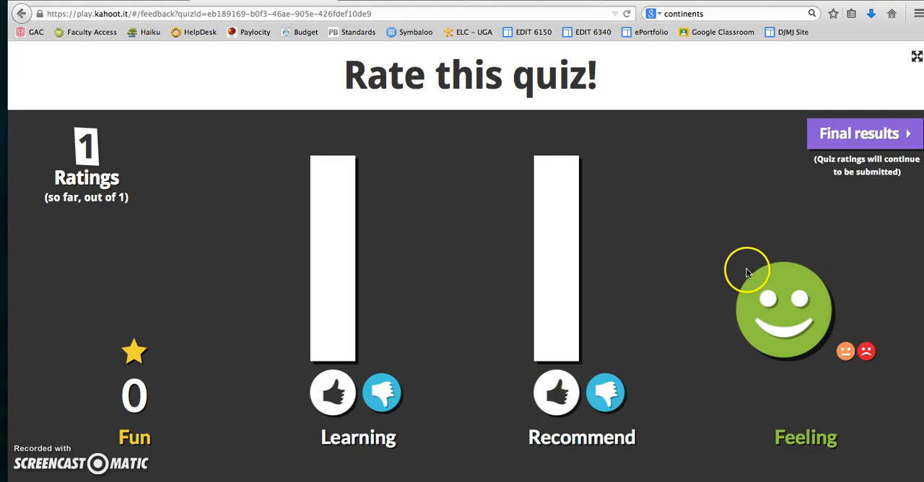
left_click(868, 142)
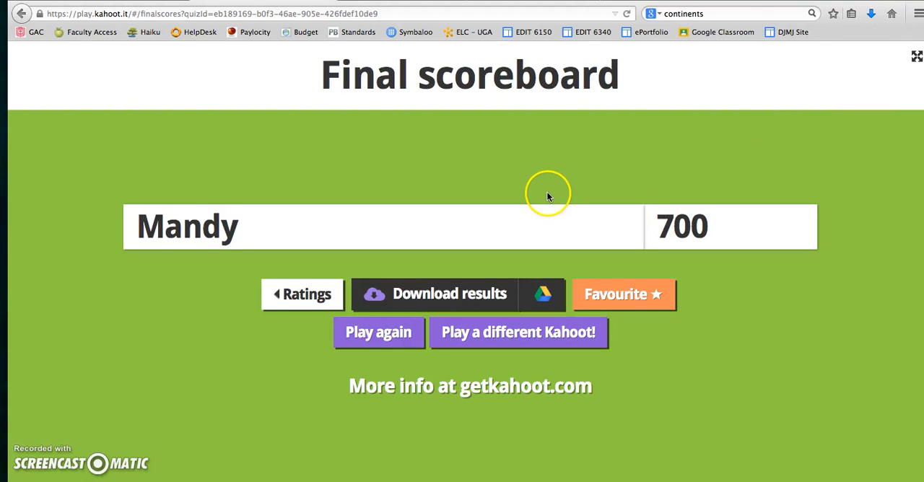